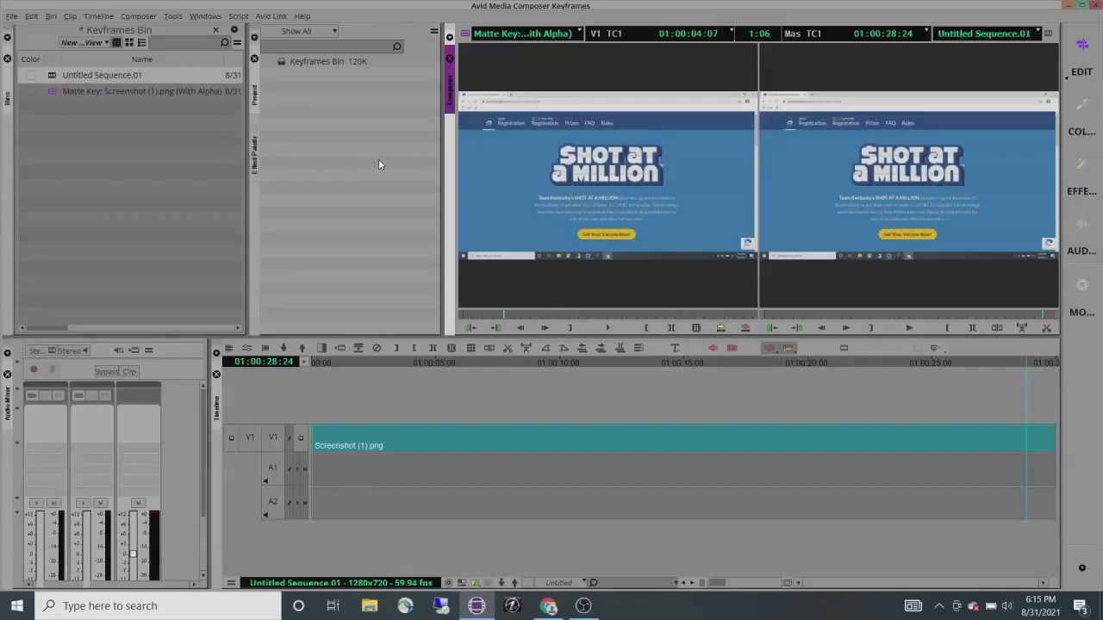
- Show the Effect Palette so the Blend effects like 3D Warp are listed
left_click(264, 159)
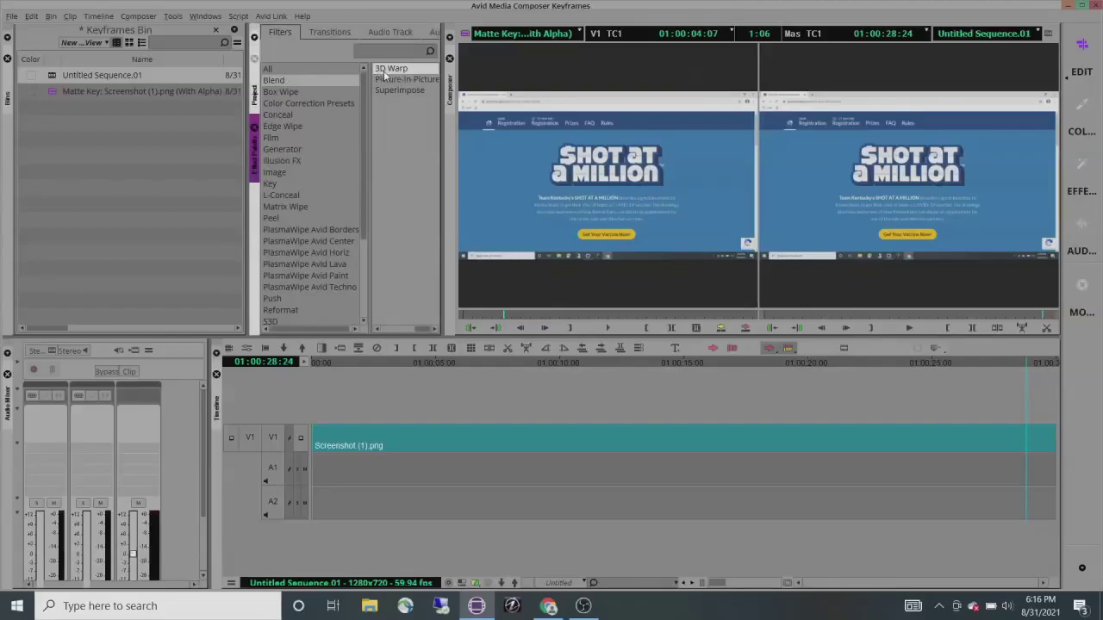
- Apply 3D Warp to the Screenshot (1).png clip on V1 and park at 01:00:02:24
left_click_drag(384, 74, 439, 437)
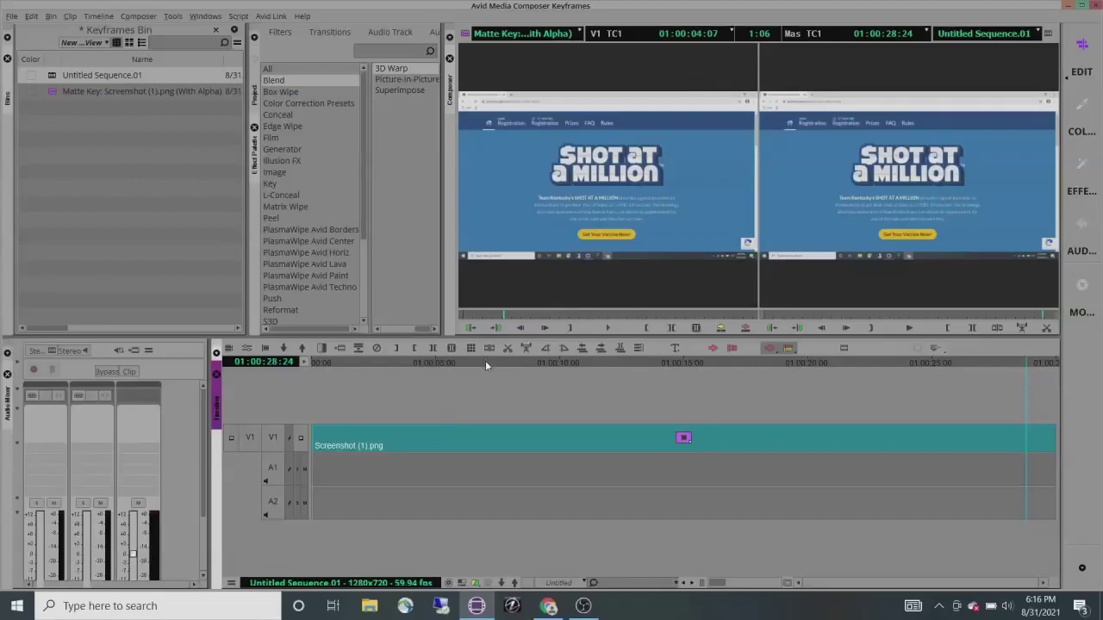
left_click_drag(485, 362, 381, 352)
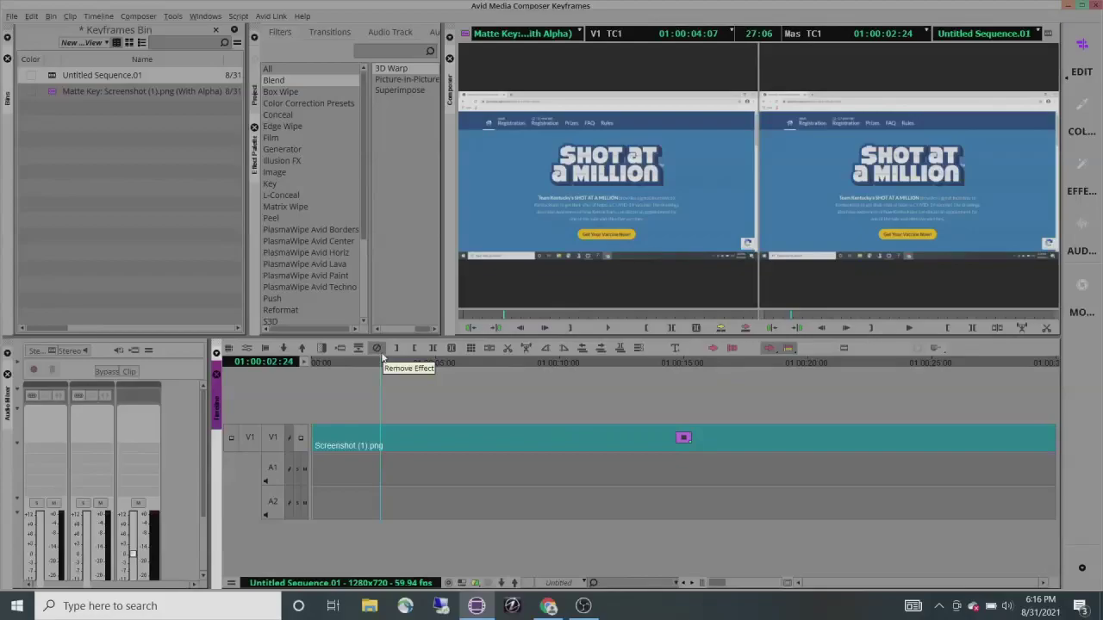
- Open the 3D Warp Effect Editor docked on the left and scale the screenshot to 132.4
left_click(380, 351)
key("ctrl+8")
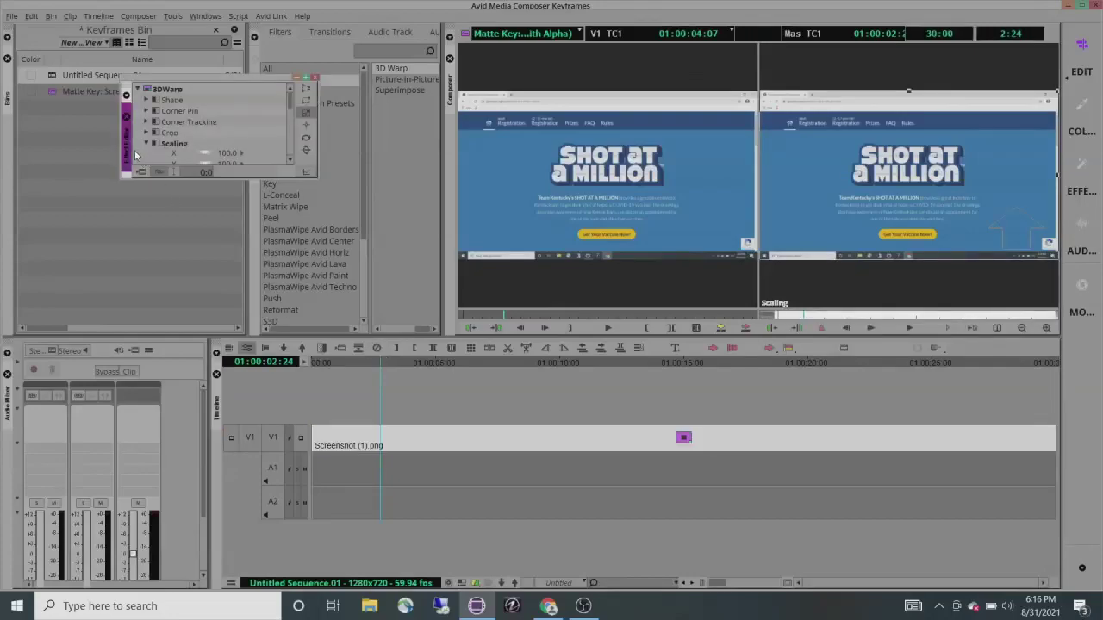
left_click_drag(129, 154, 10, 181)
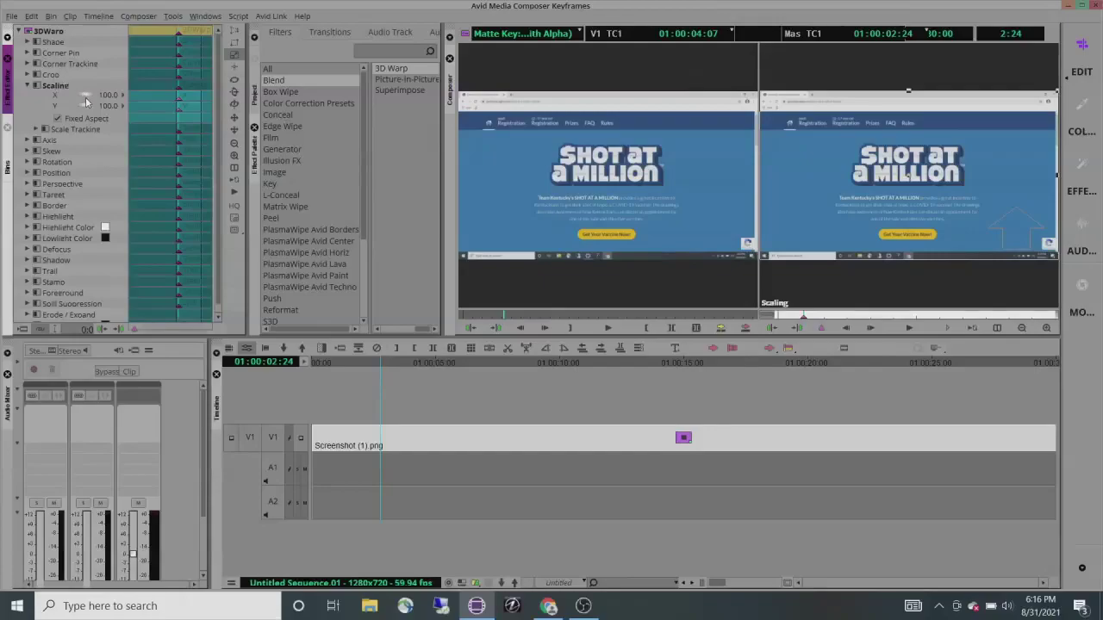
left_click_drag(86, 98, 272, 113)
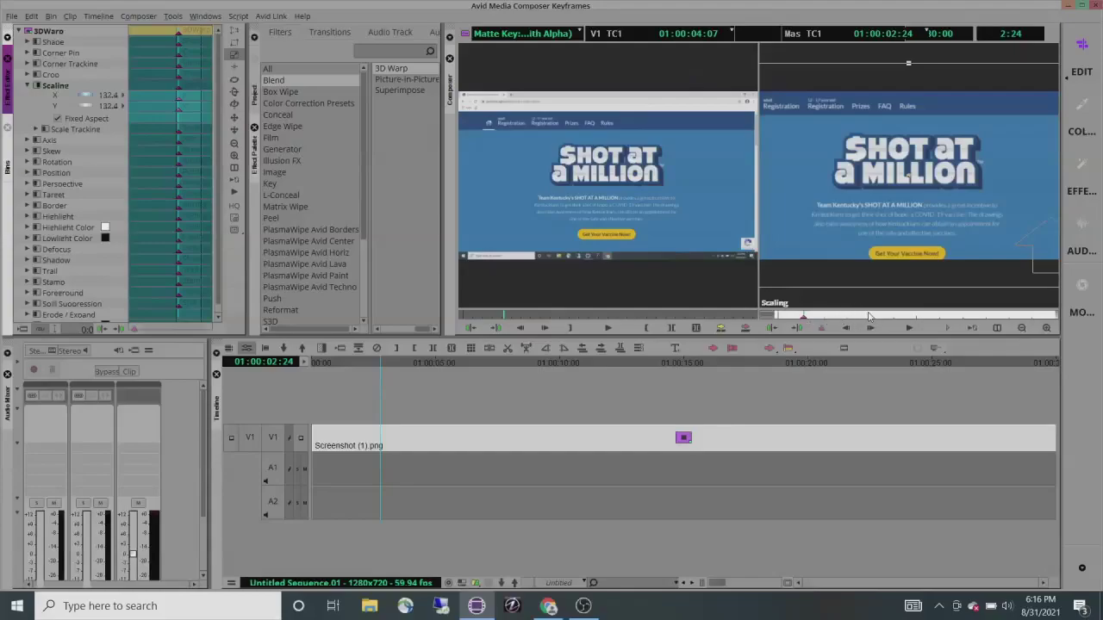
- Add a Scaling keyframe at 01:00:11:03 and zoom the screenshot in to 142.2
mouse_move(872, 318)
left_mouse_down()
mouse_move(898, 320)
mouse_move(880, 321)
left_mouse_up()
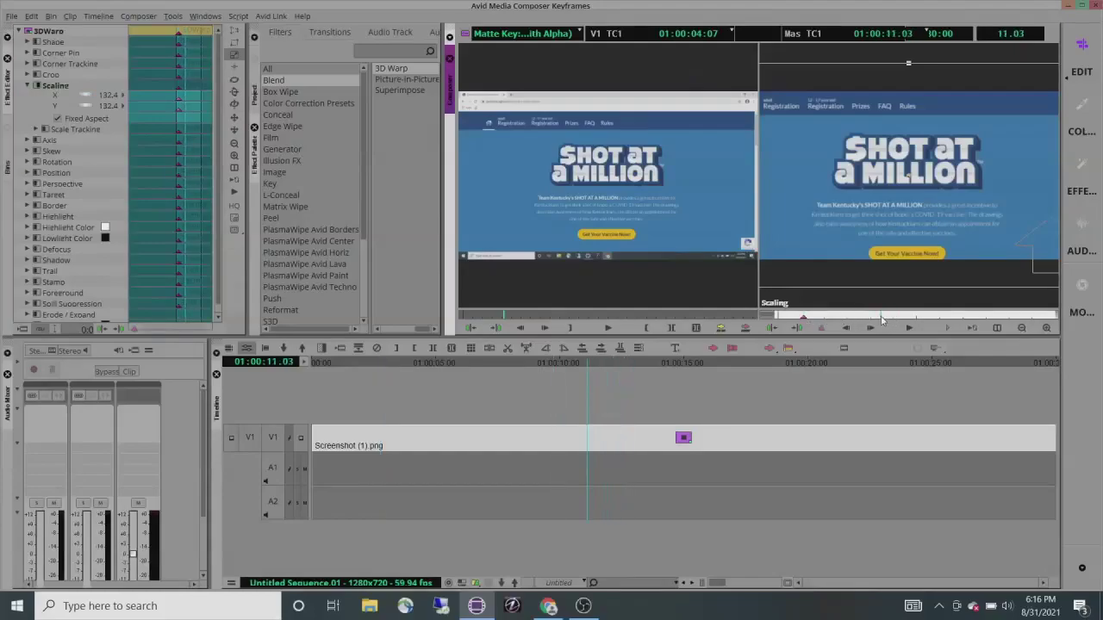
left_click(821, 327)
left_click_drag(86, 96, 170, 107)
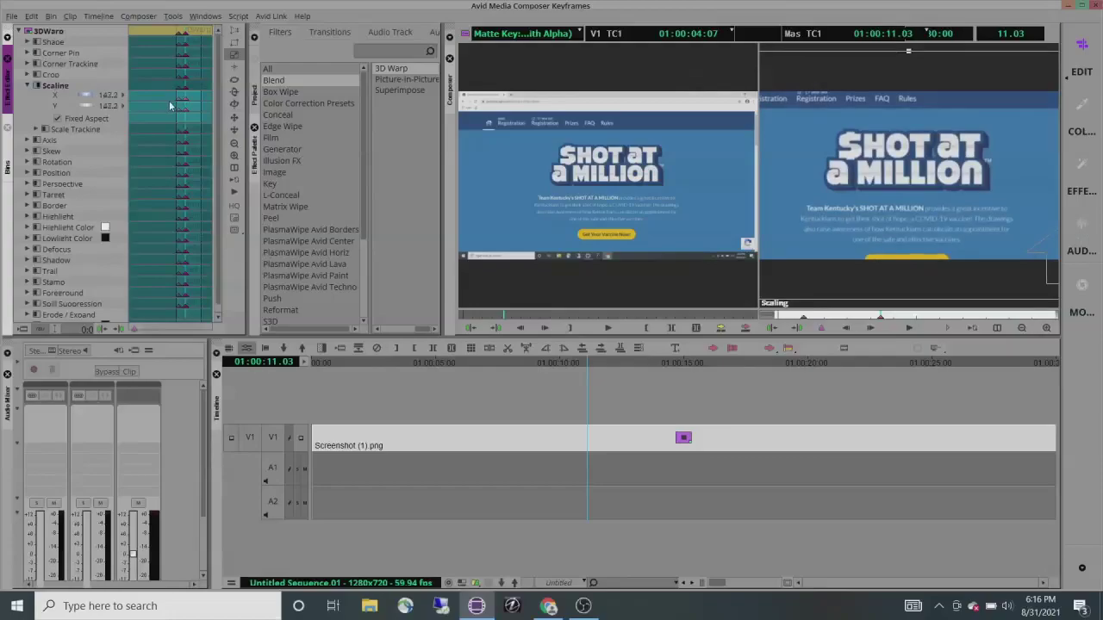
- Set a keyframe at 01:00:23:08 returning Scaling to 132.4, then scrub to check the animation
left_click(989, 319)
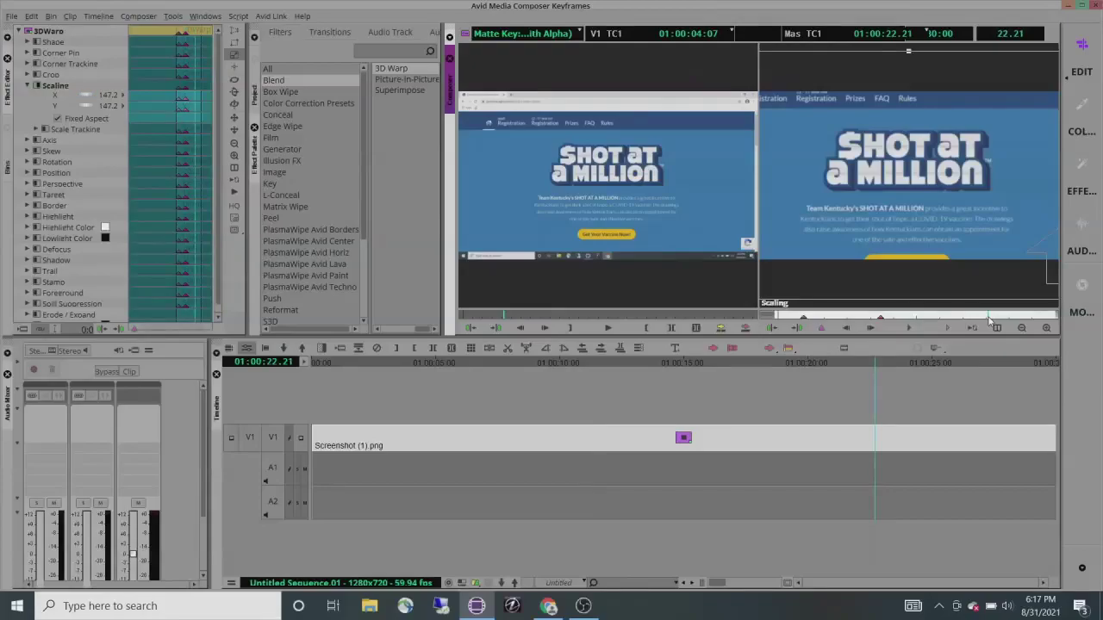
left_click_drag(989, 320, 995, 321)
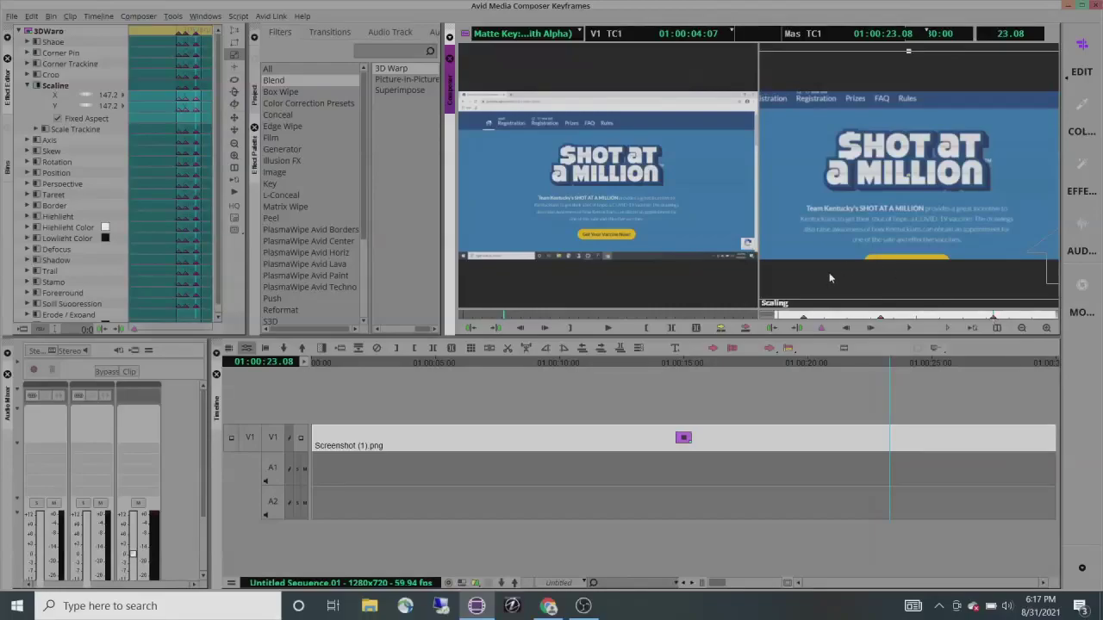
left_click(804, 321)
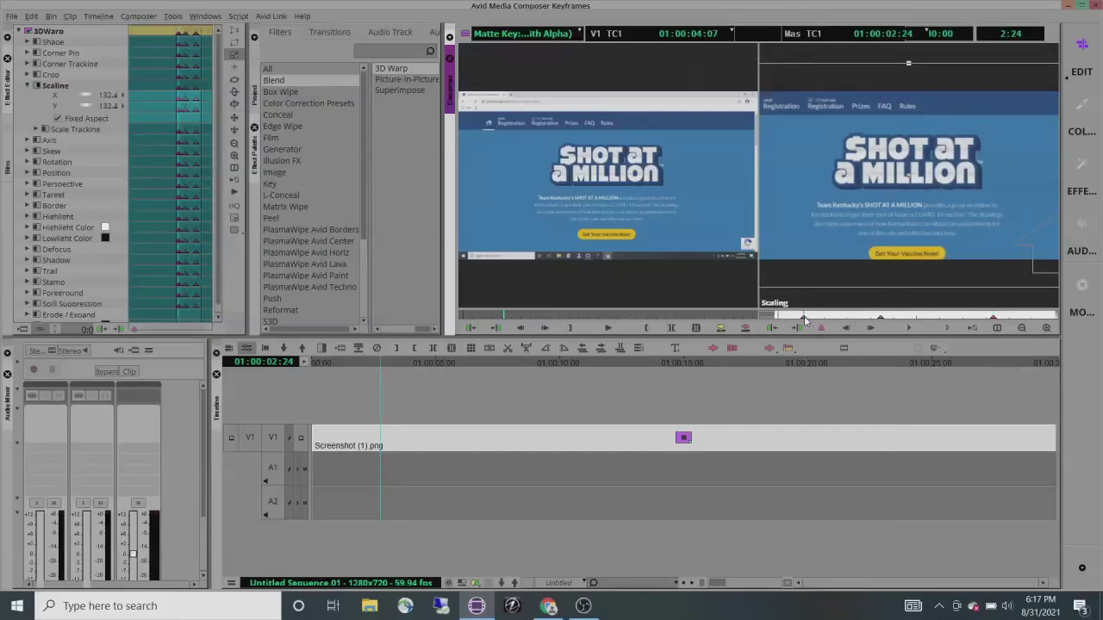
left_click(993, 321)
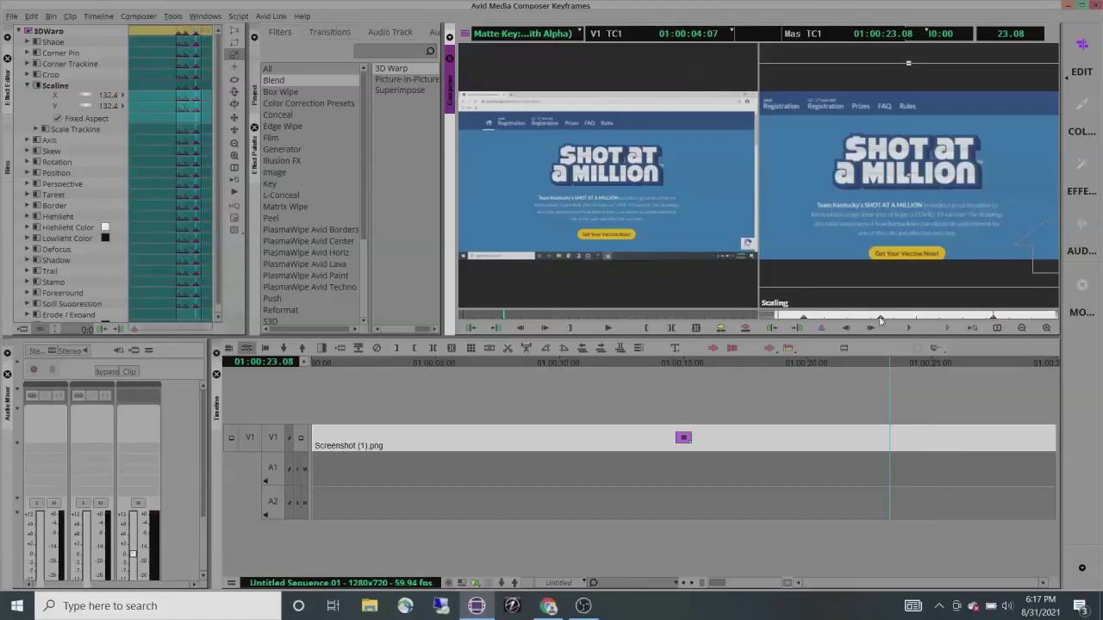
left_click(803, 321)
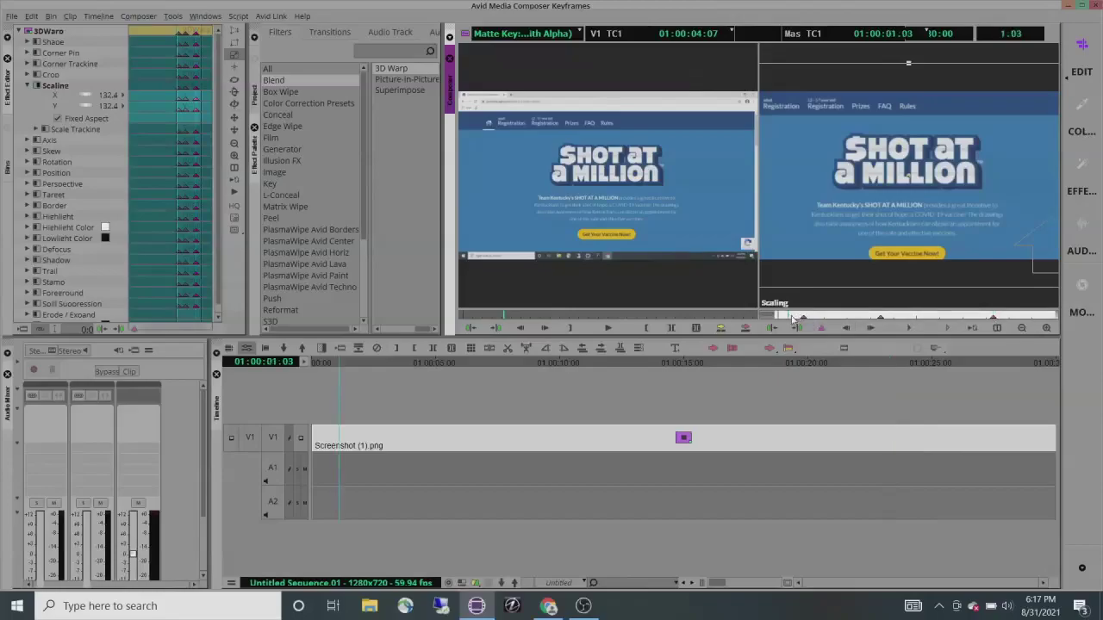
left_click_drag(803, 321, 1014, 325)
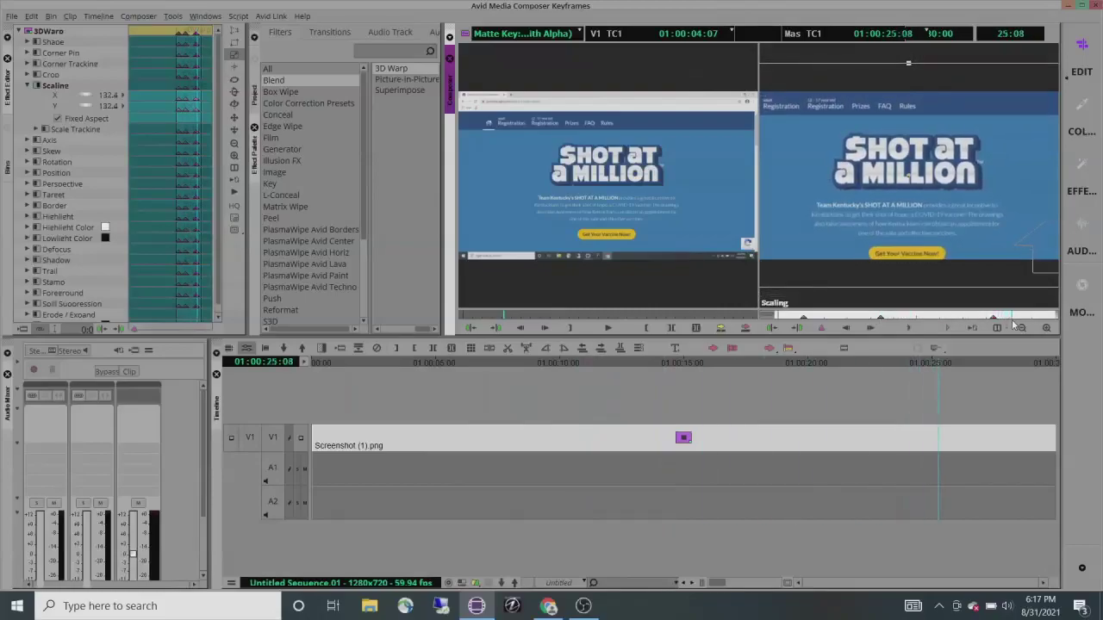
left_click(904, 318)
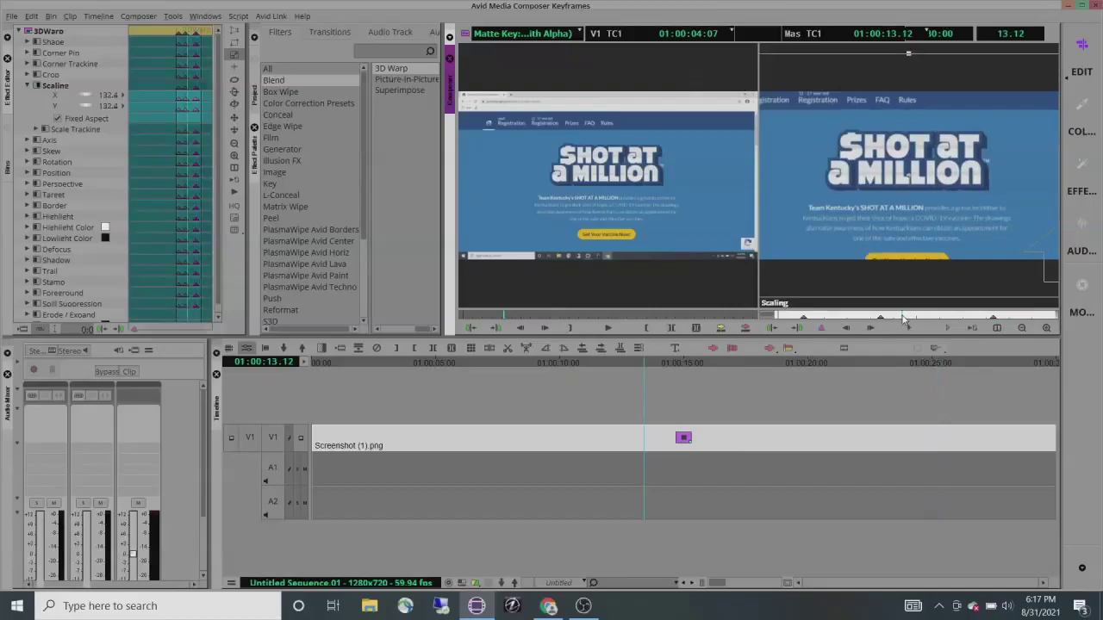
- Delete the 01:00:14:06 Scaling keyframe so the scale holds at 142.2 for the pause
left_click_drag(904, 319, 911, 321)
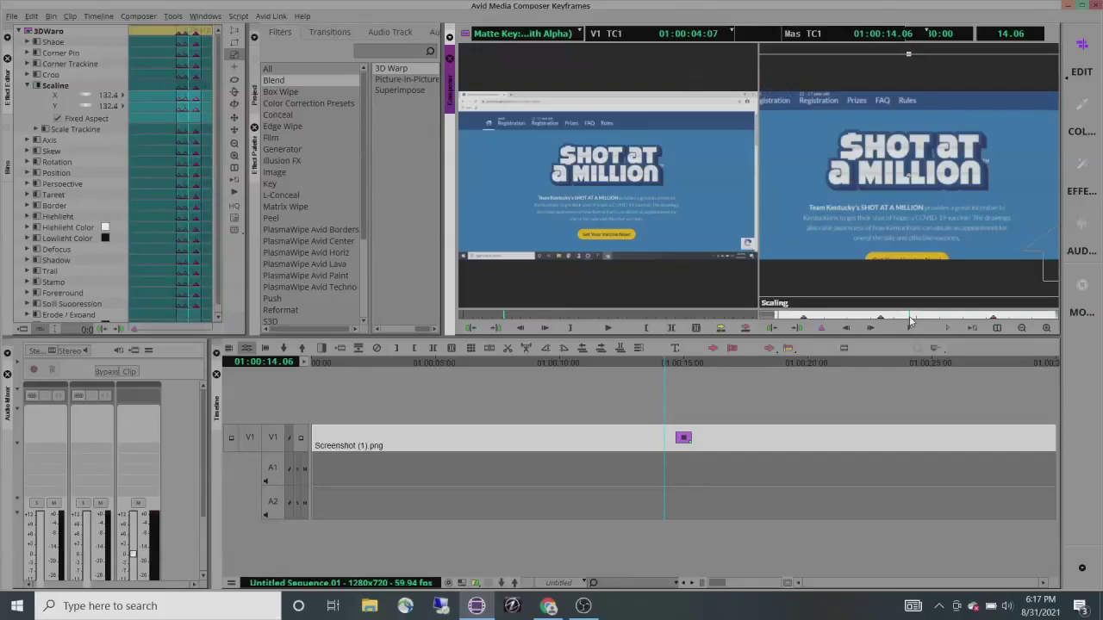
left_click(803, 319)
left_click(804, 319)
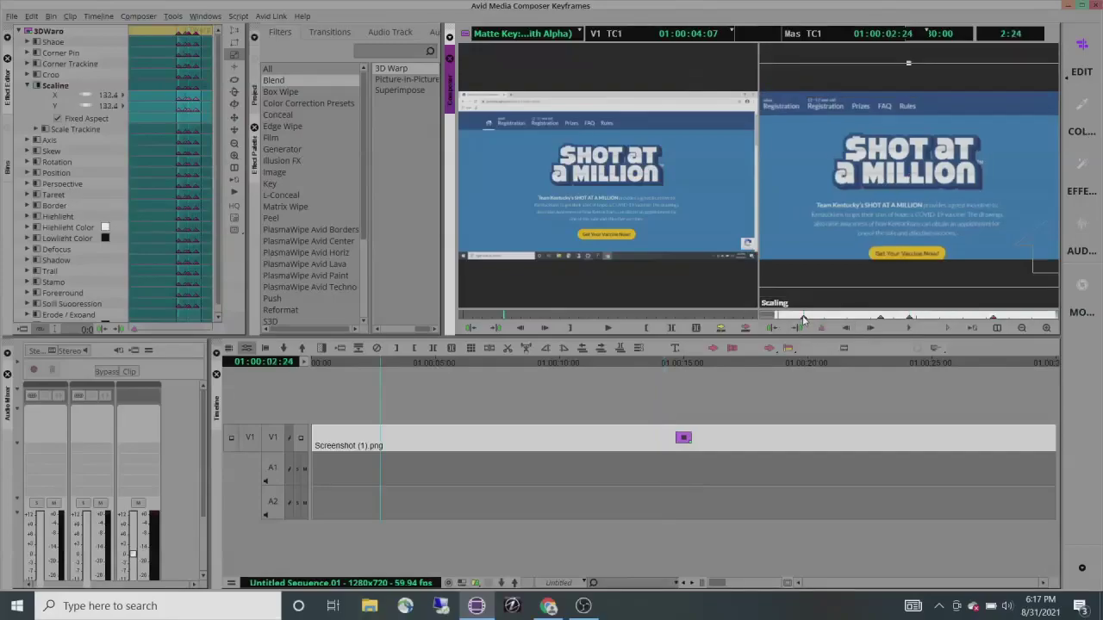
left_click(880, 319)
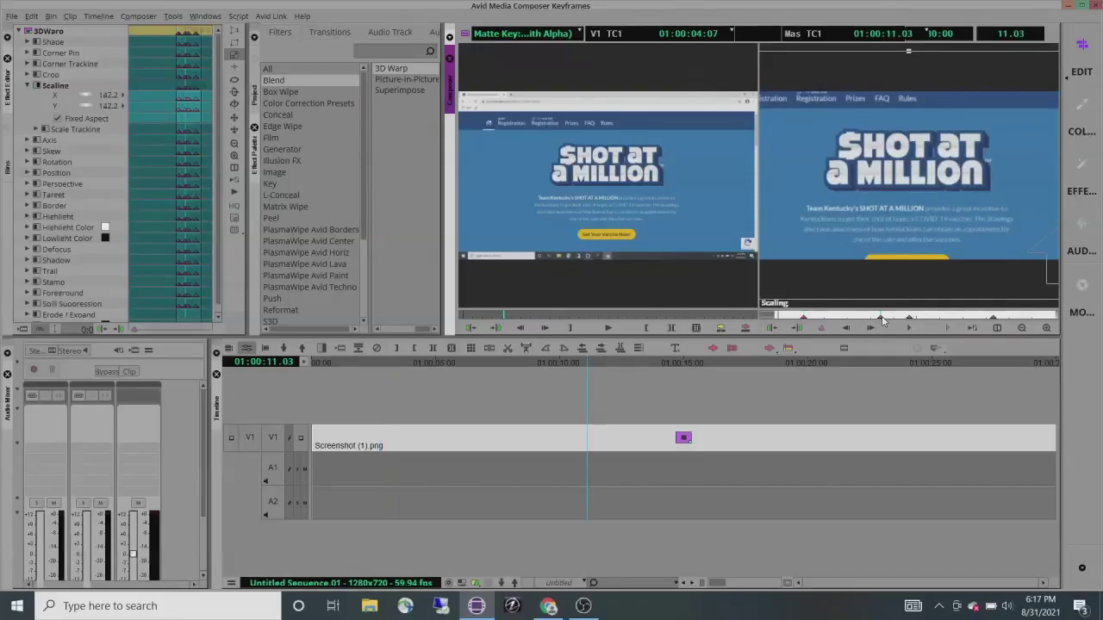
left_click(912, 320)
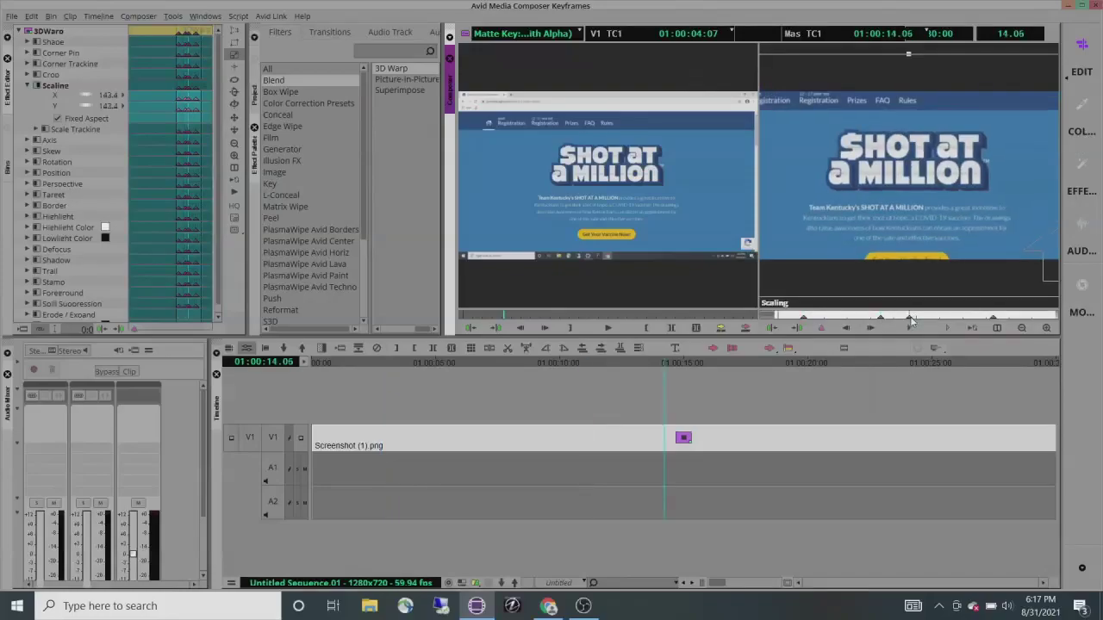
key("Delete")
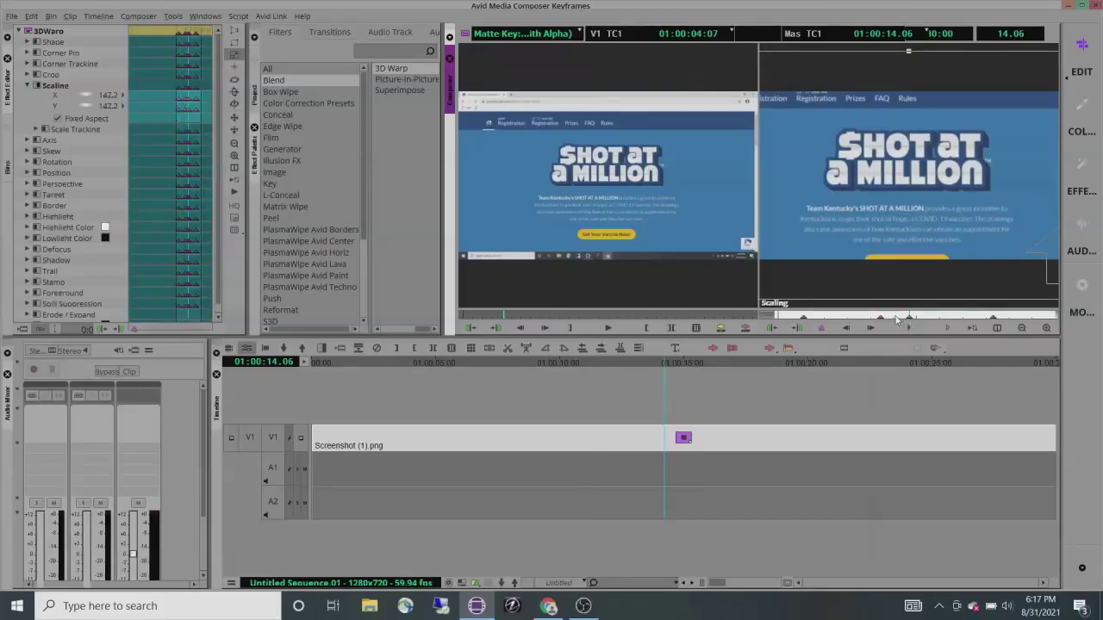
- Scrub through the clip to confirm the 142.2 hold before the zoom back out
left_click(892, 319)
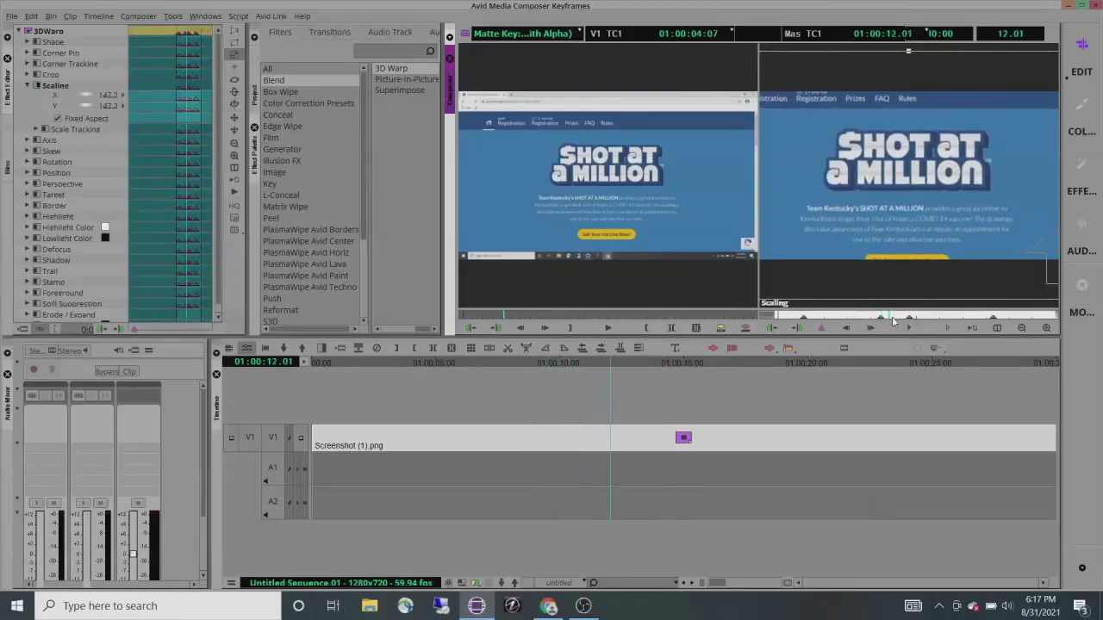
left_click_drag(892, 320, 976, 324)
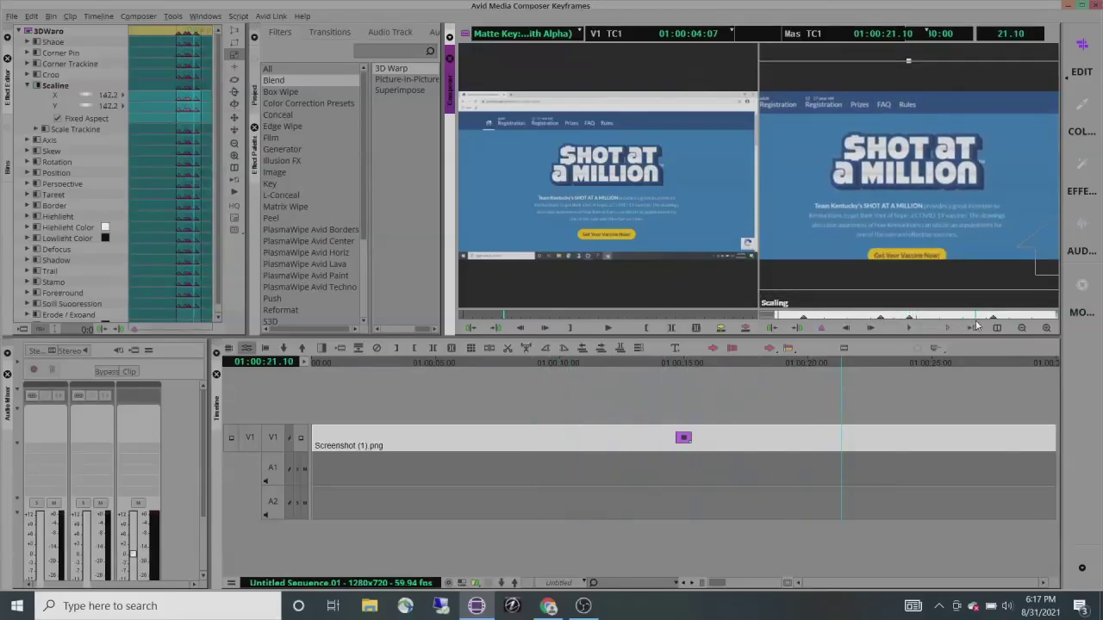
left_click(803, 320)
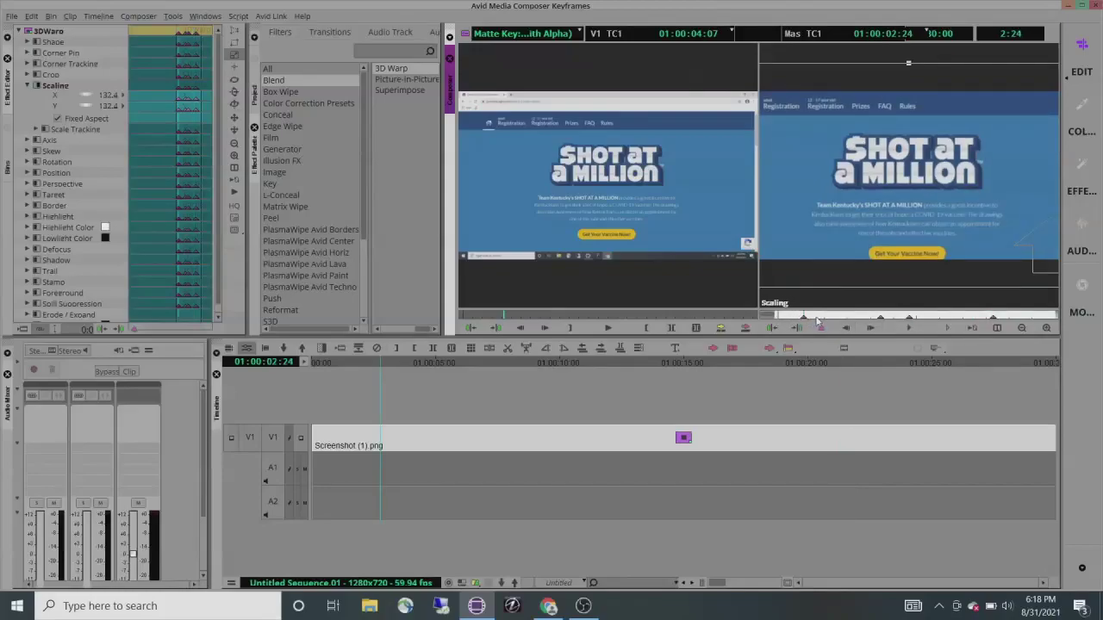
left_click_drag(841, 318, 991, 321)
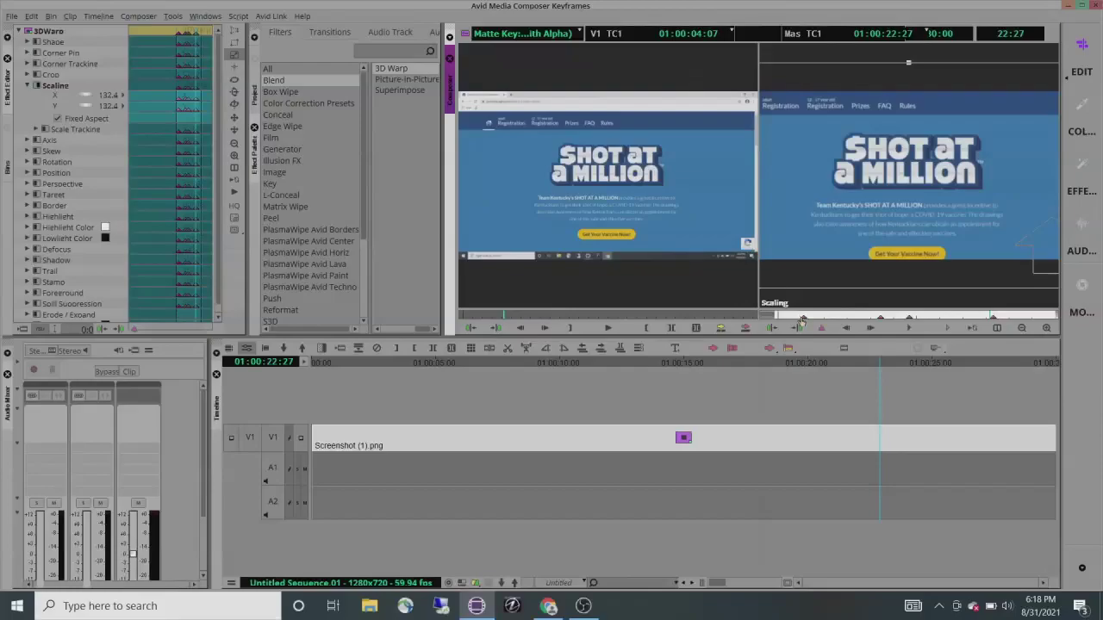
left_click_drag(815, 326, 847, 328)
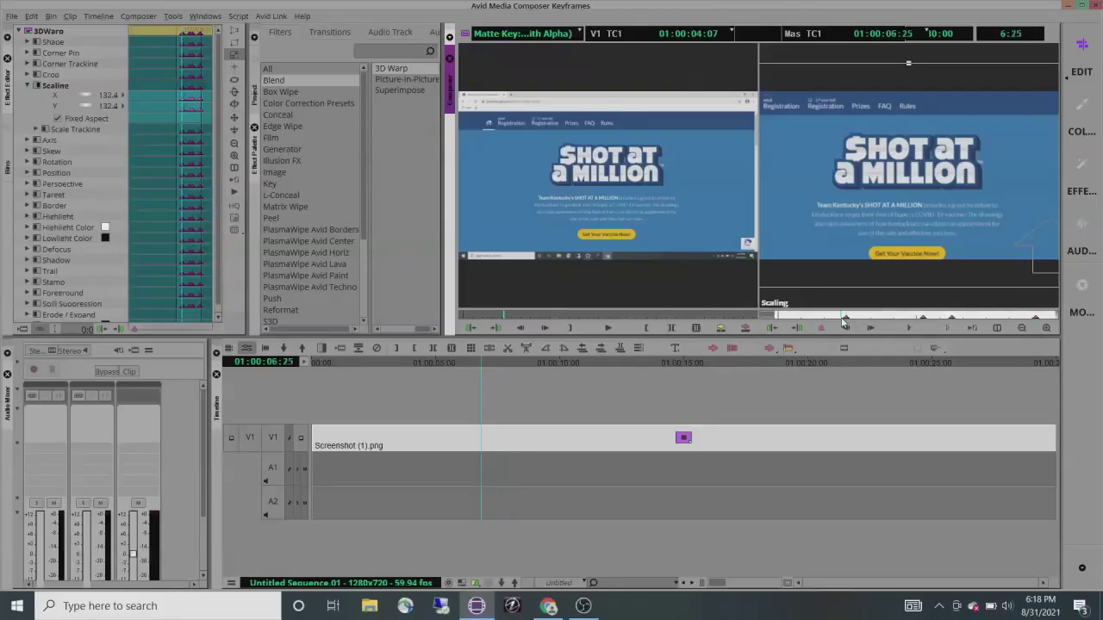
left_click_drag(845, 323, 1035, 319)
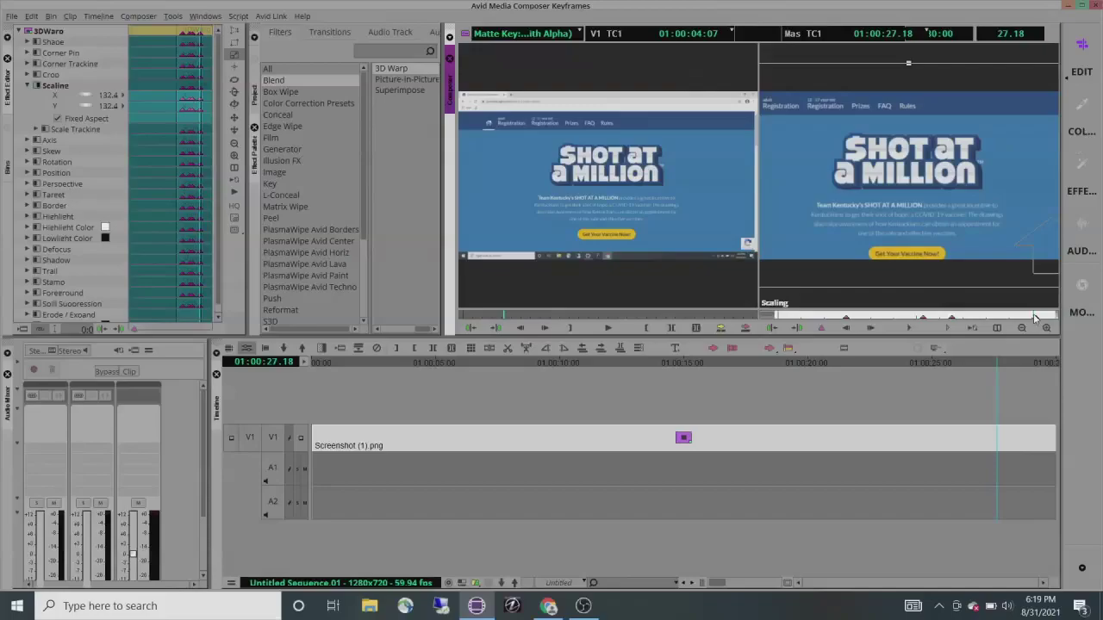
left_click_drag(1035, 319, 932, 320)
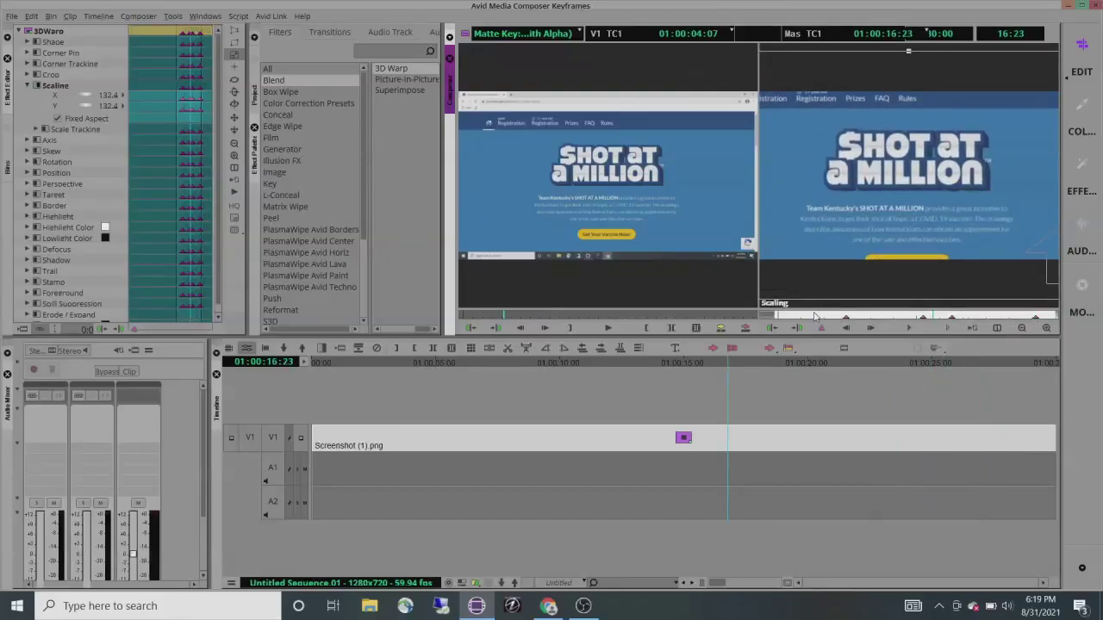
left_click_drag(792, 318, 924, 317)
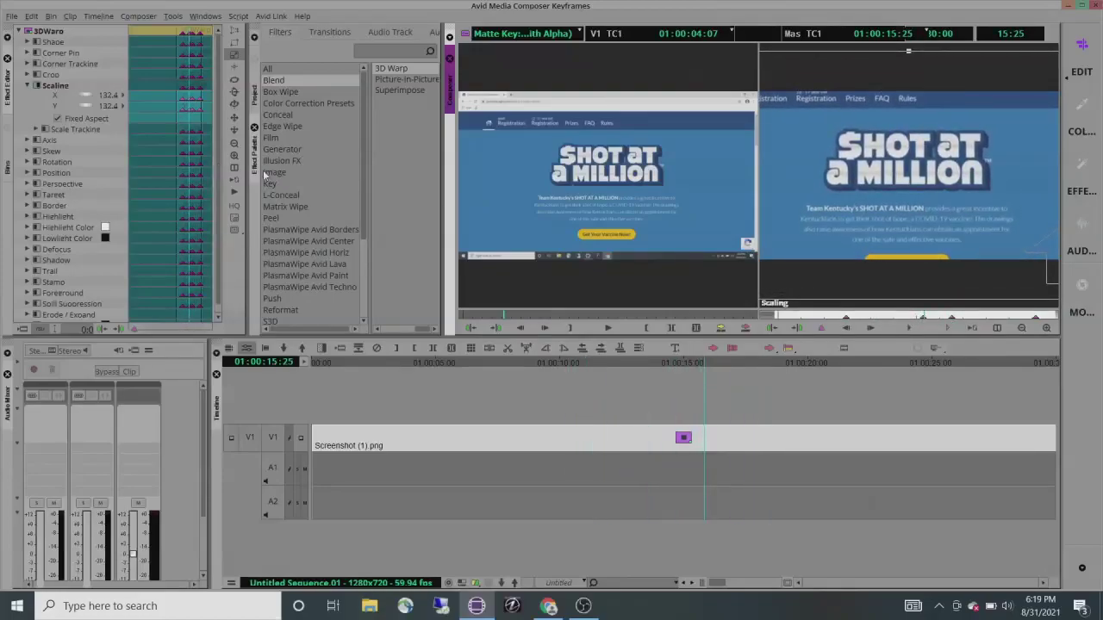
left_click(192, 54)
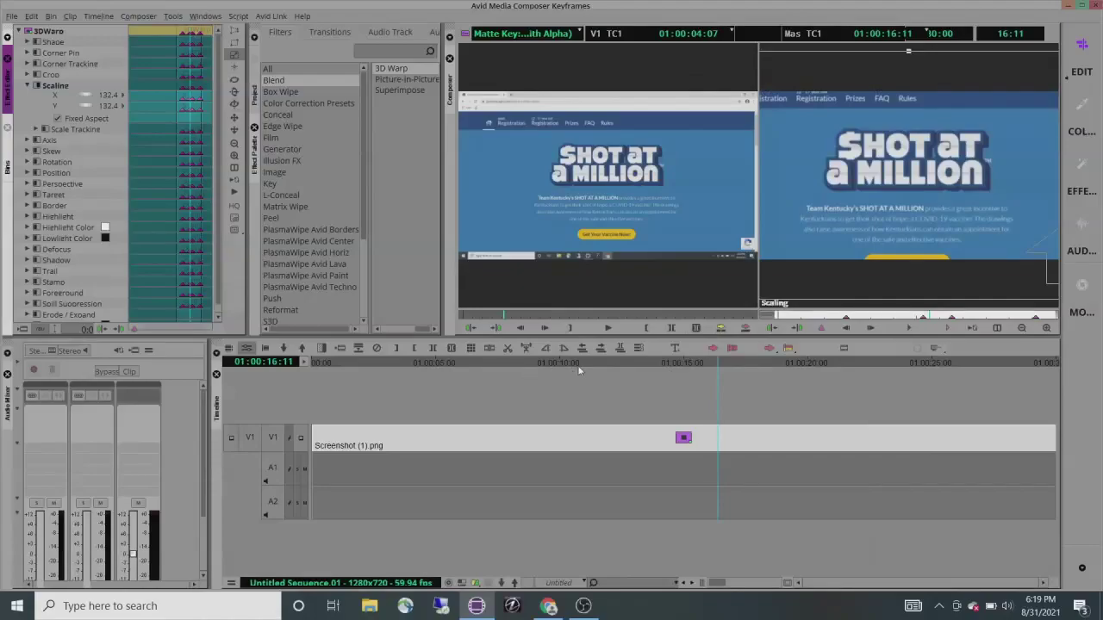
left_click(518, 363)
left_click_drag(518, 362, 725, 380)
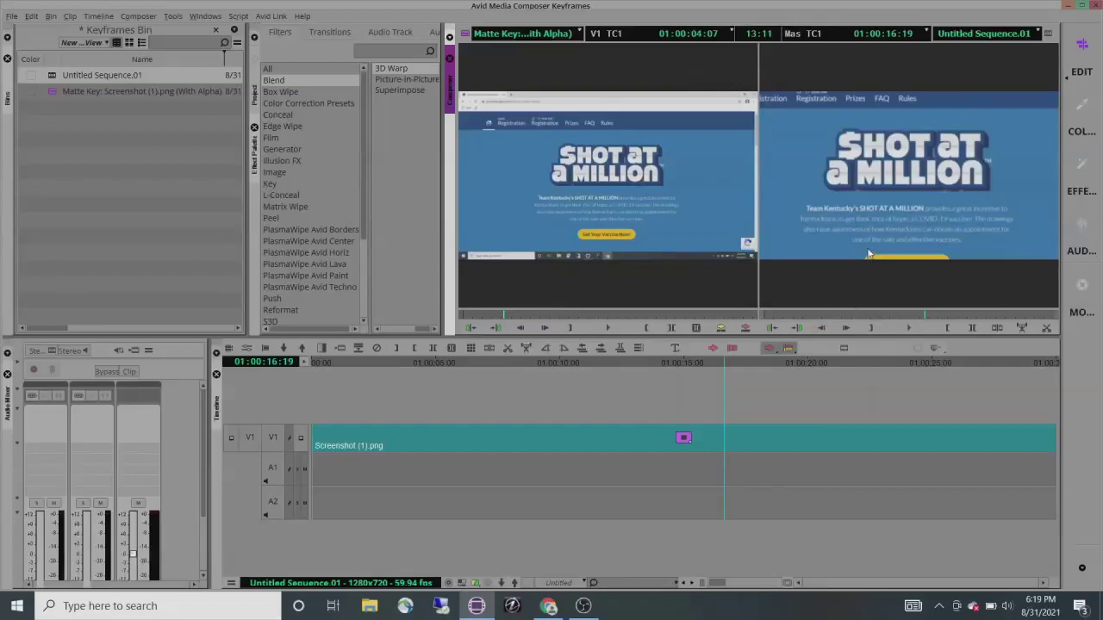
key("ctrl+8")
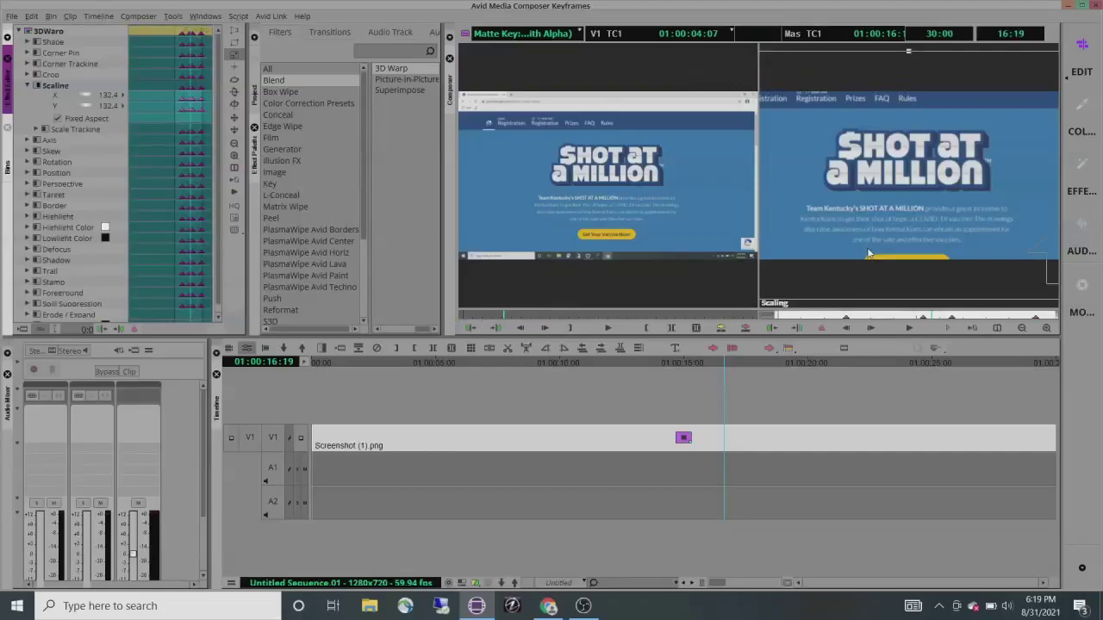